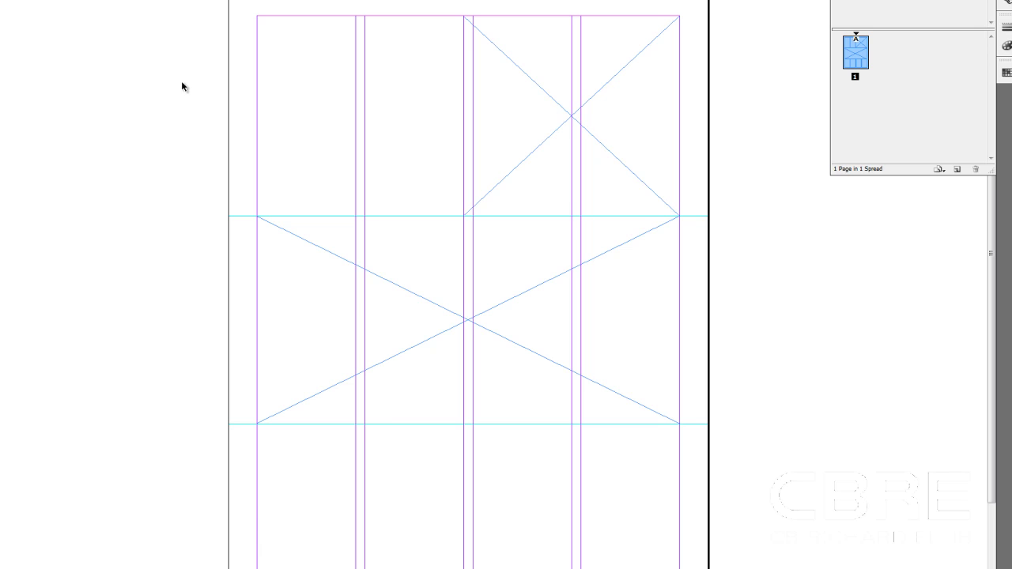
Place CB Richard Ellis.docx at the top of the first column, then undo the placement.
key("ctrl+d")
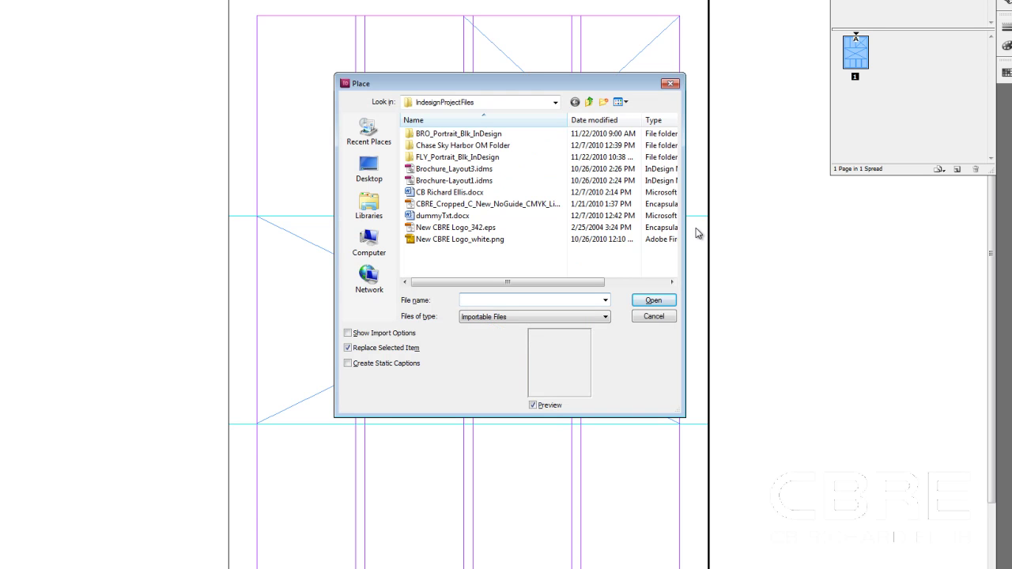
left_click(431, 194)
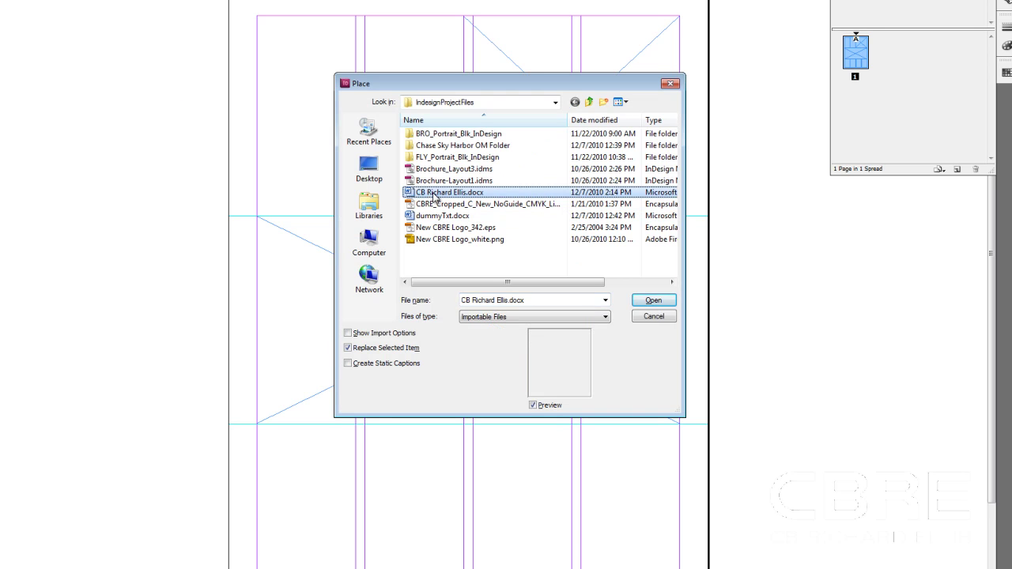
left_click(639, 300)
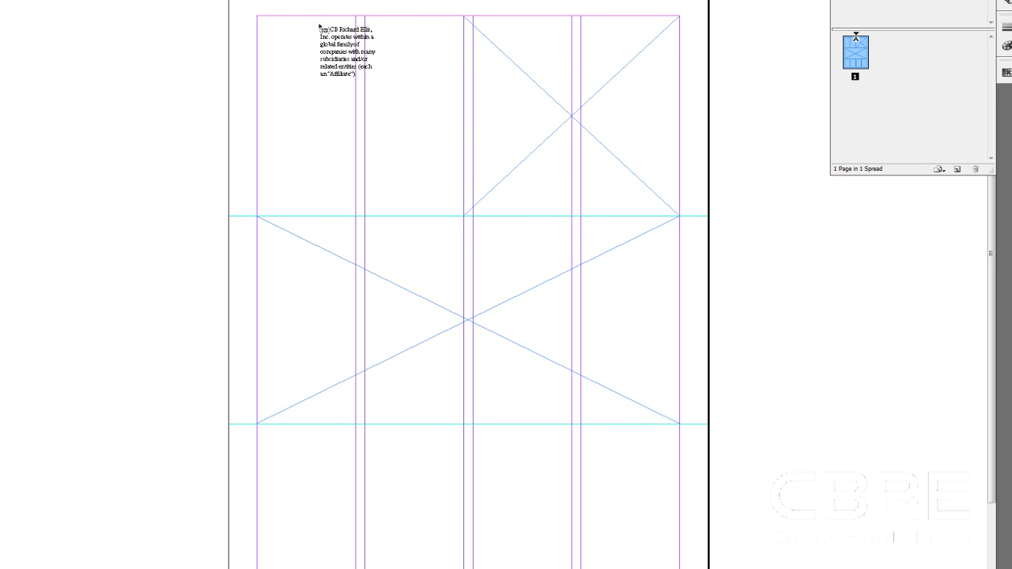
left_click(274, 22)
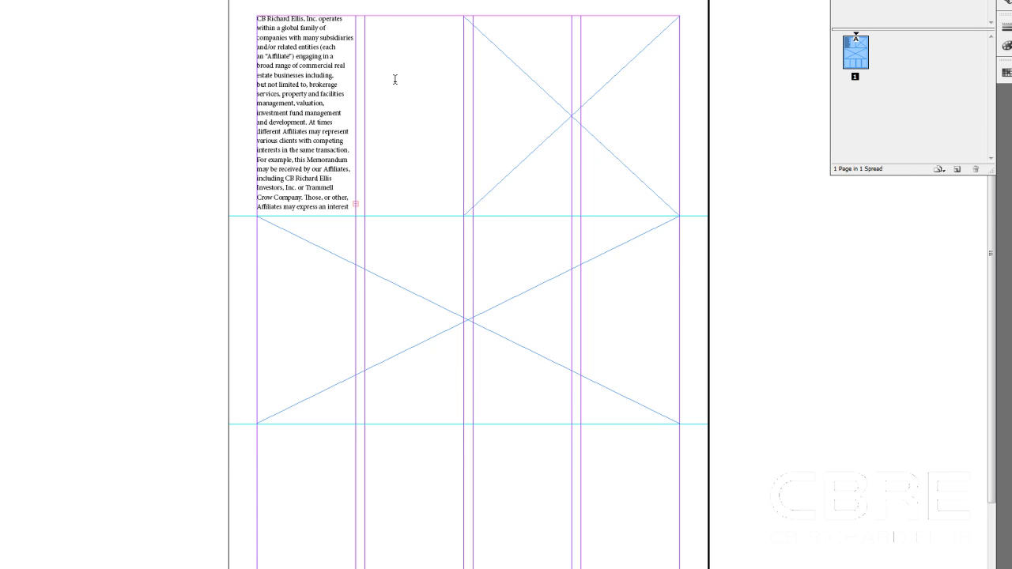
scroll(391, 312, "up", 2)
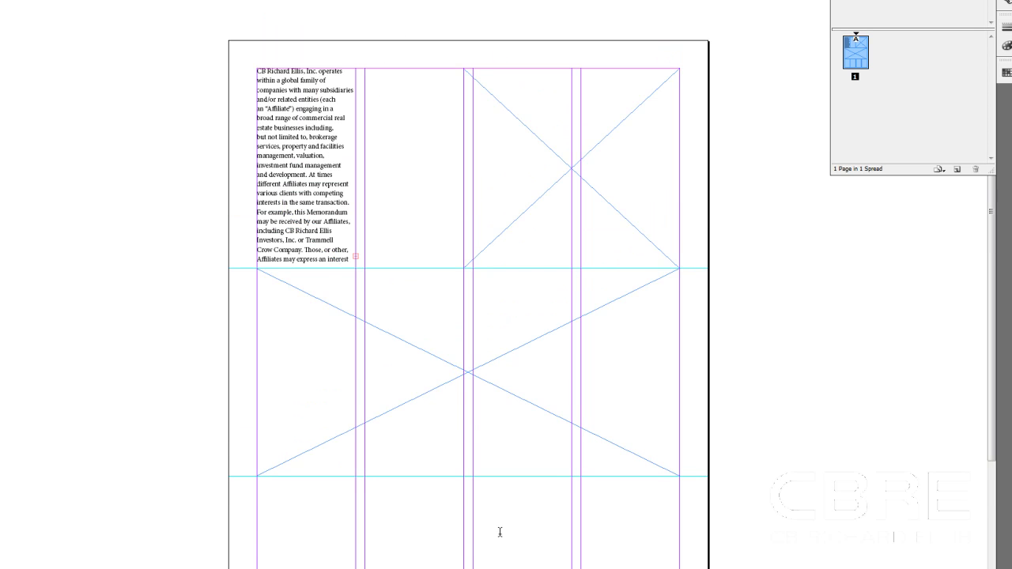
scroll(638, 499, "down", 2)
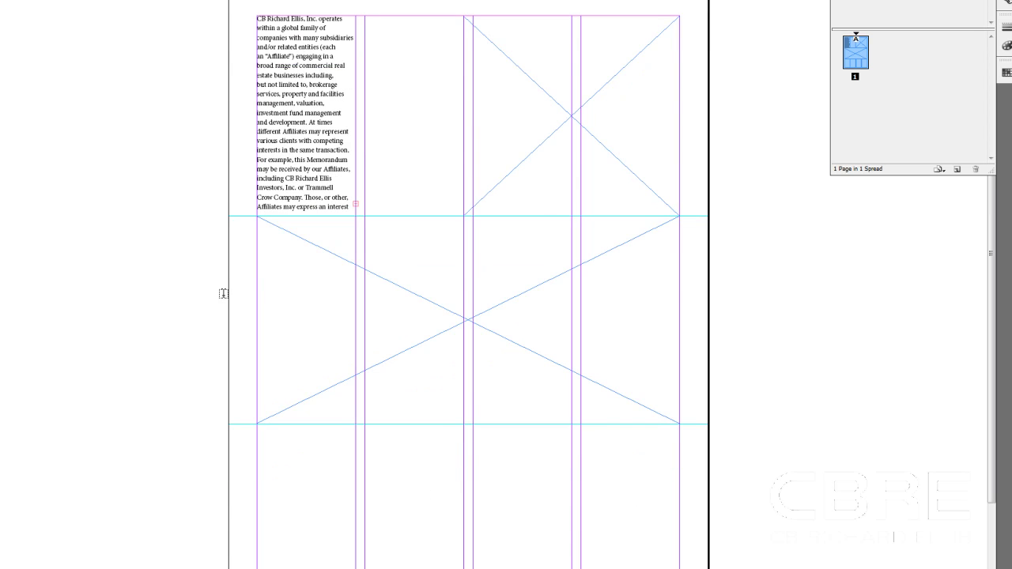
key("ctrl+z")
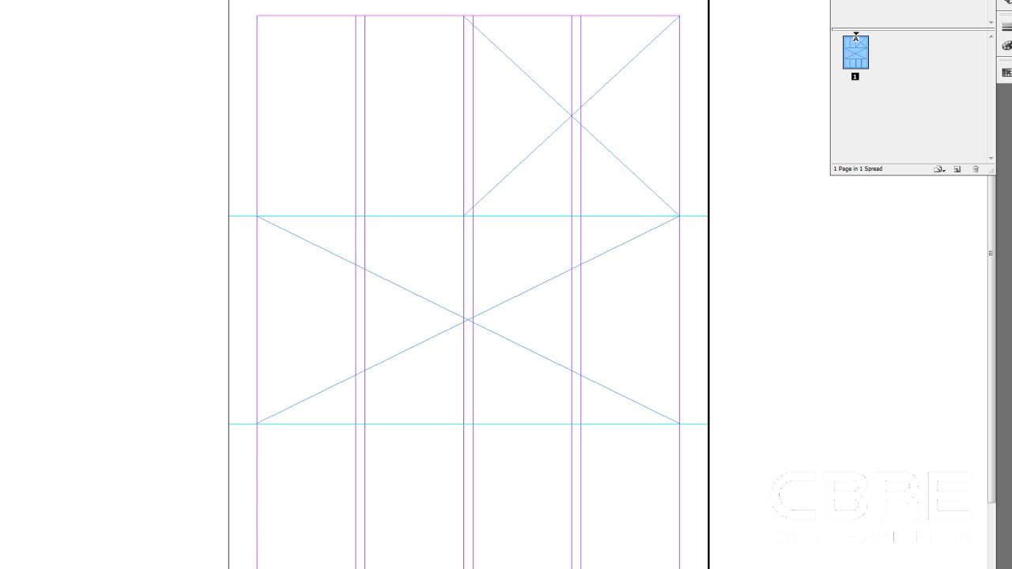
Draw an empty text frame in column 1 and thread a linked frame into column 2.
left_click(308, 173)
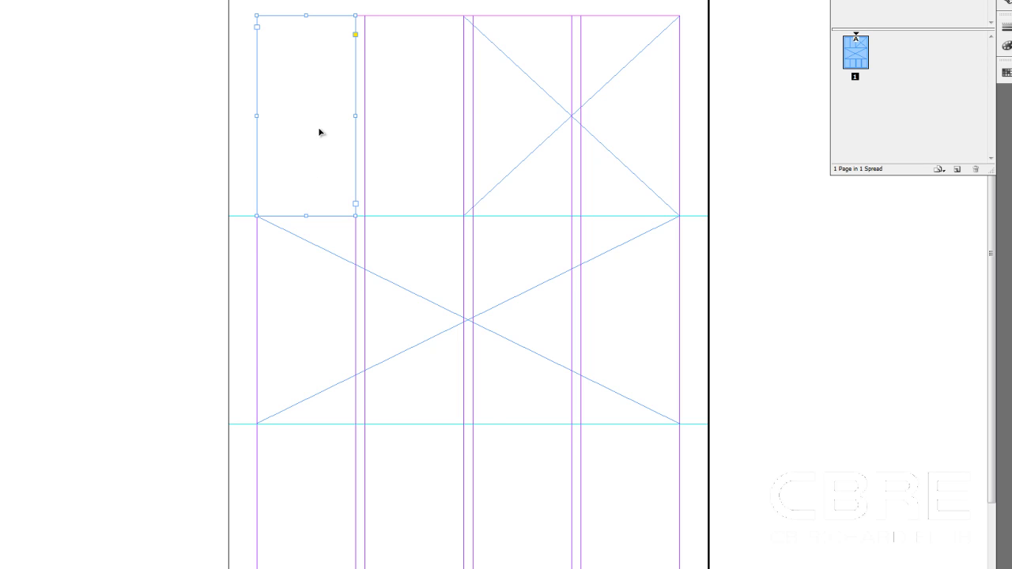
left_click(356, 205)
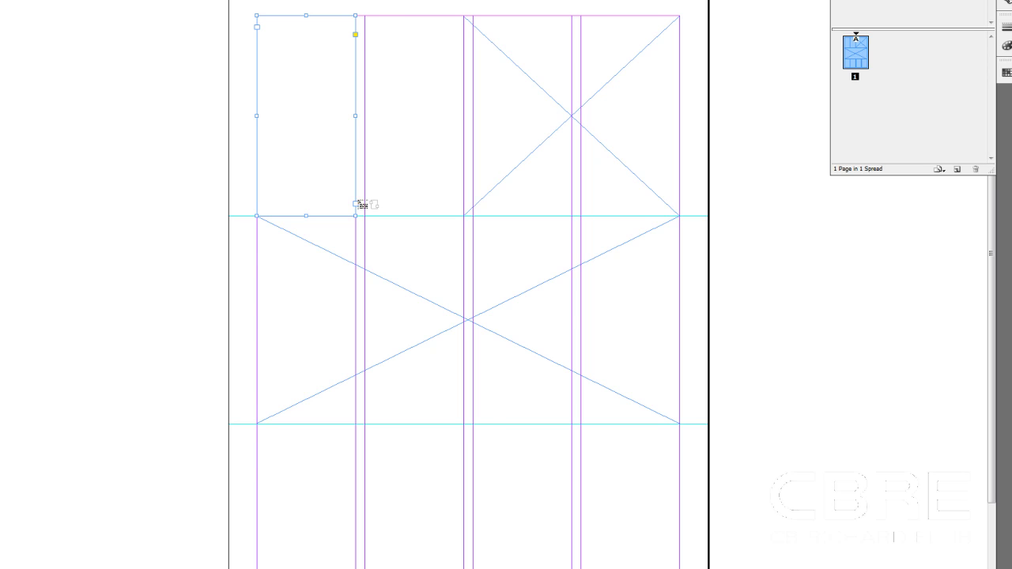
left_click(378, 90)
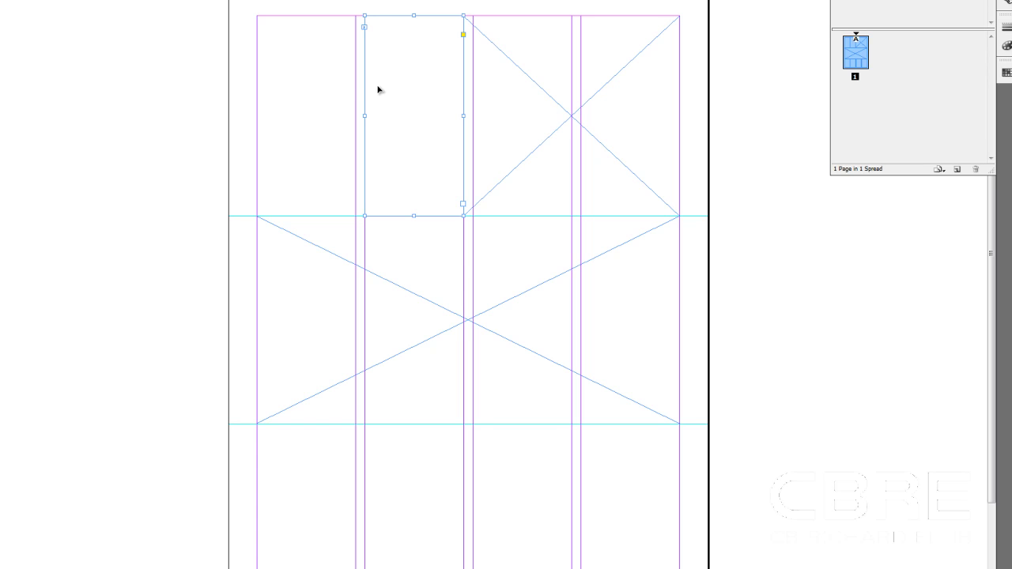
left_click(180, 124)
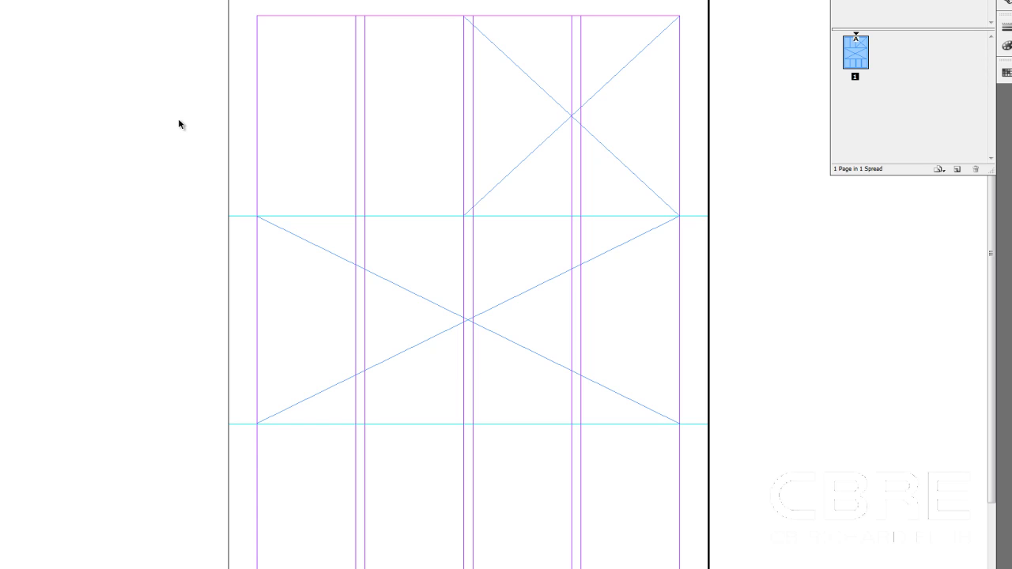
left_click(328, 133)
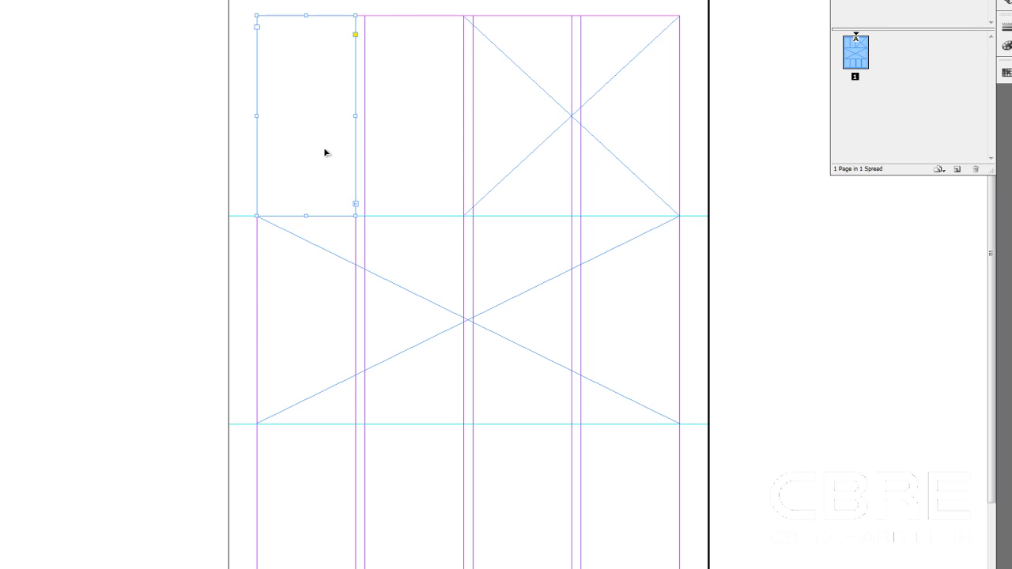
Turn on View > Extras > Show Text Threads to reveal the column 1 to column 2 link.
key("alt+v")
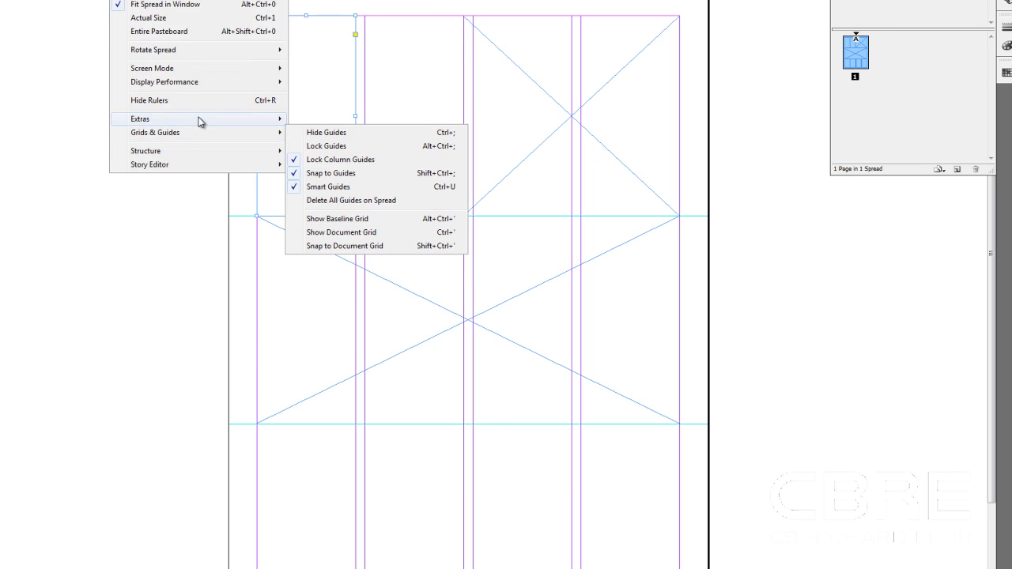
mouse_move(210, 120)
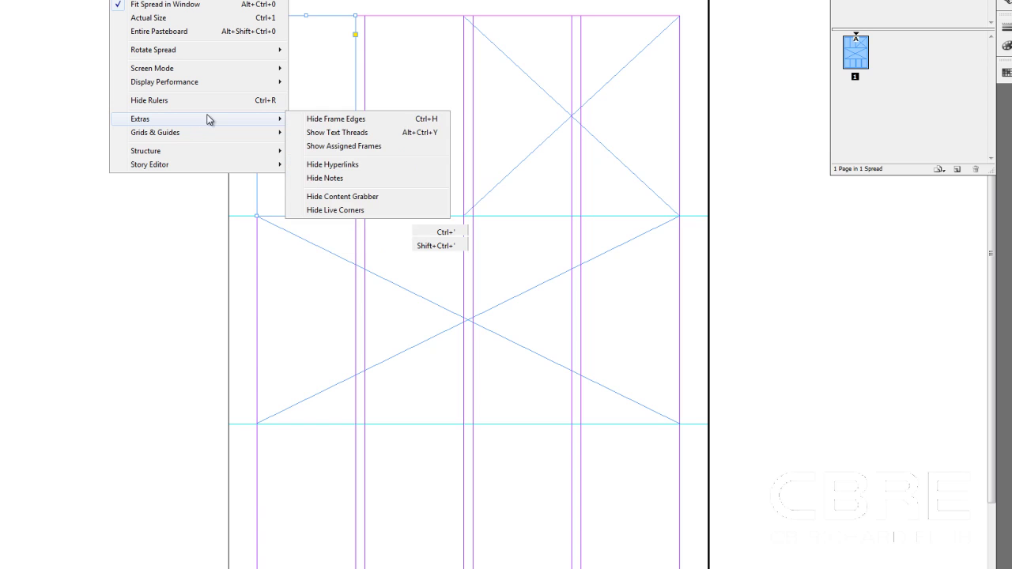
left_click(334, 136)
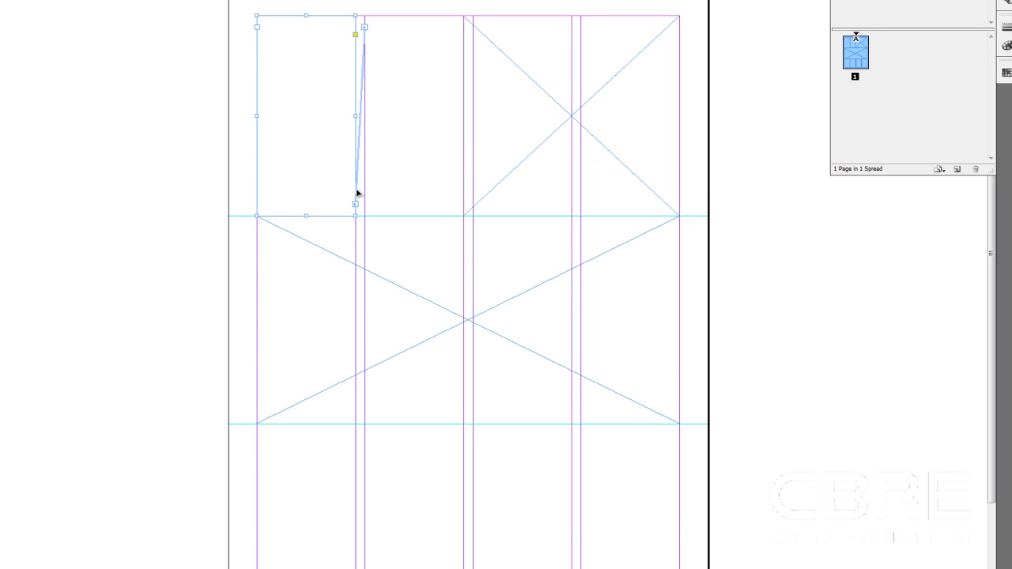
Continue the thread from the column 2 frame into new frames in the first two lower columns.
scroll(356, 195, "down", 2)
left_click(393, 157)
left_click(464, 152)
left_click(329, 433)
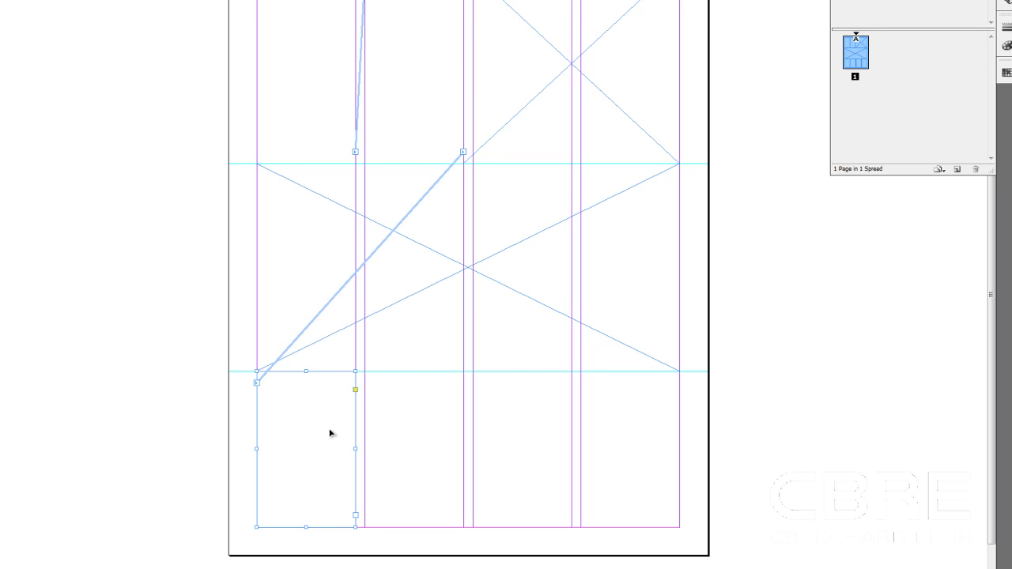
left_click(355, 516)
left_click(406, 435)
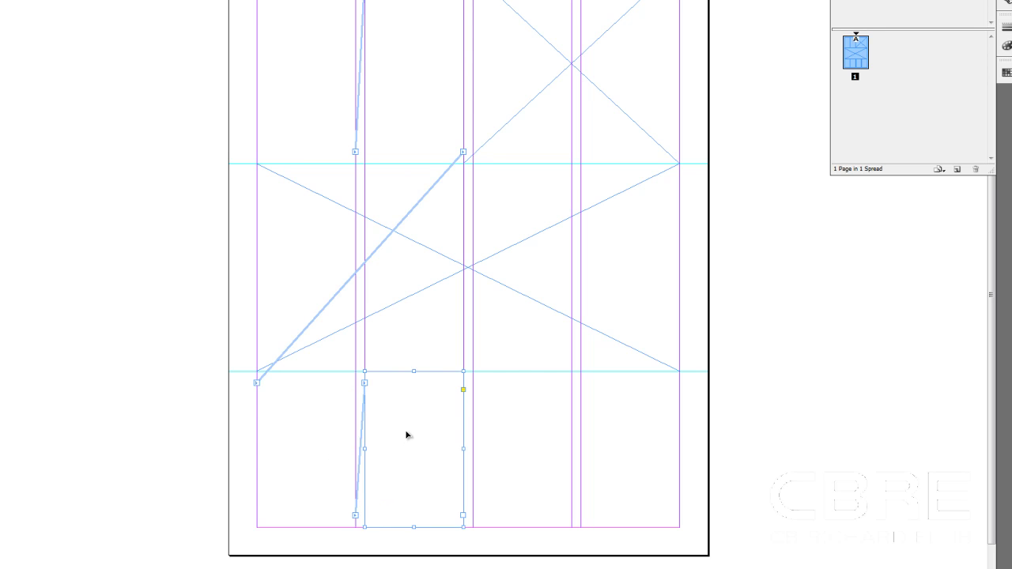
Extend the thread with linked frames in the third and fourth lower columns.
left_click(463, 516)
left_click(529, 415)
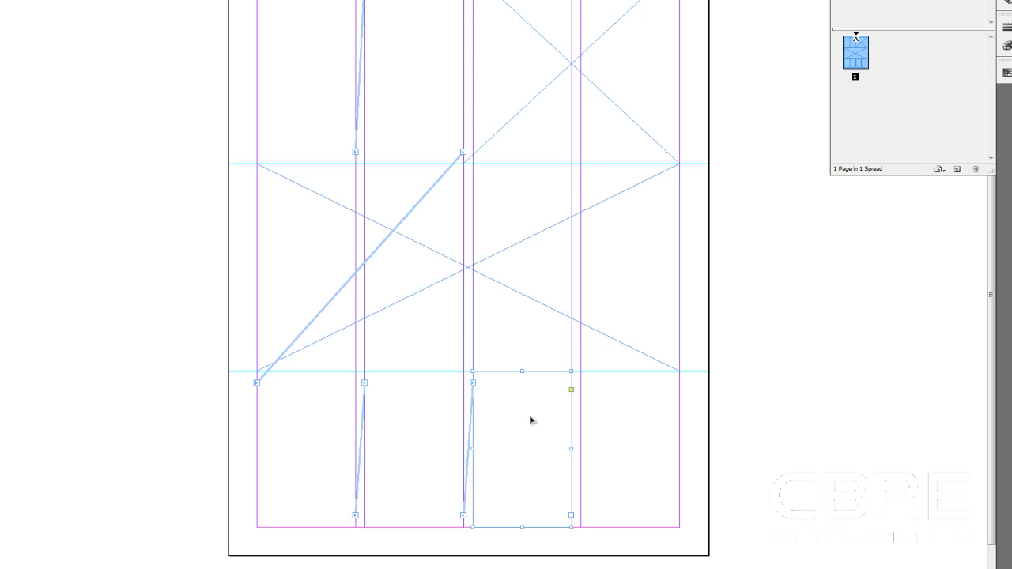
left_click(572, 516)
left_click(604, 425)
scroll(135, 309, "up", 2)
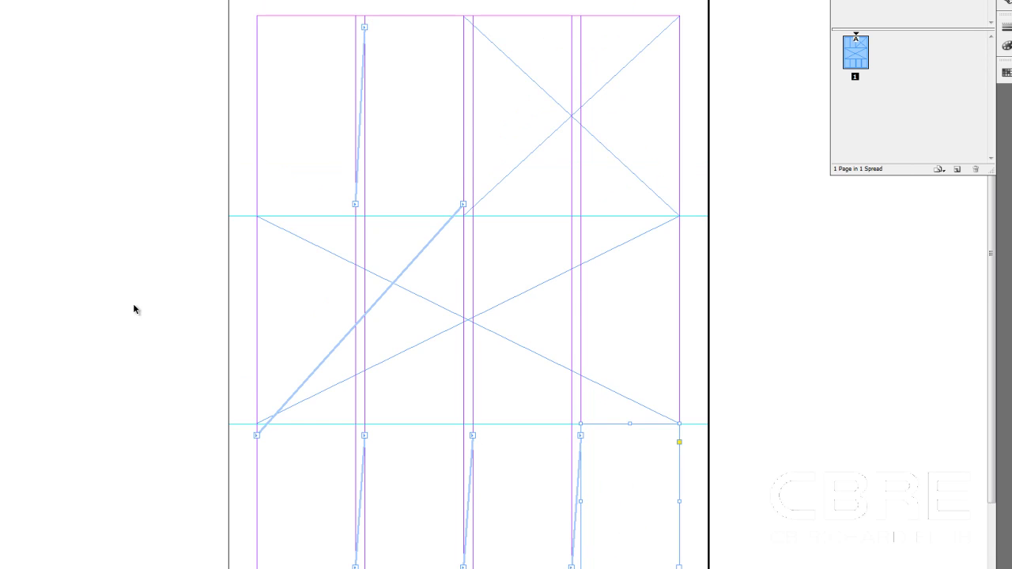
scroll(135, 309, "down", 1)
scroll(135, 309, "up", 2)
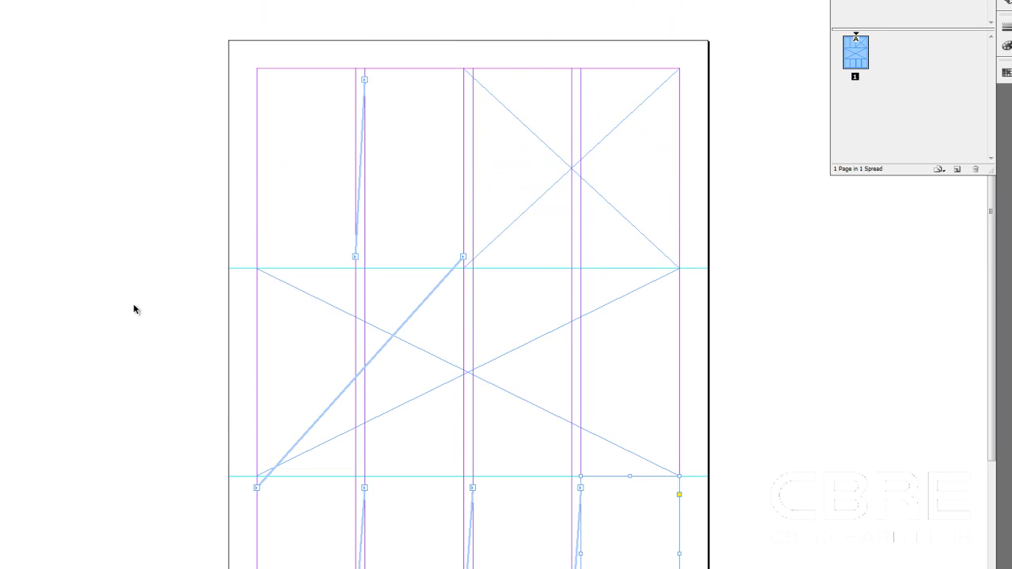
scroll(134, 309, "down", 1)
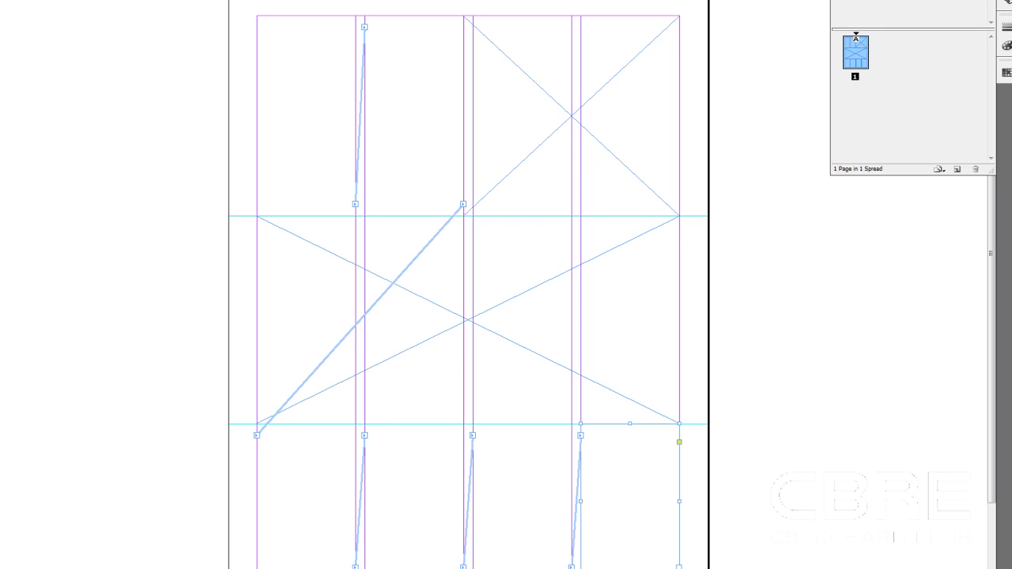
Place CB Richard Ellis.docx from the top-left margin so it flows through all six frames.
key("ctrl+d")
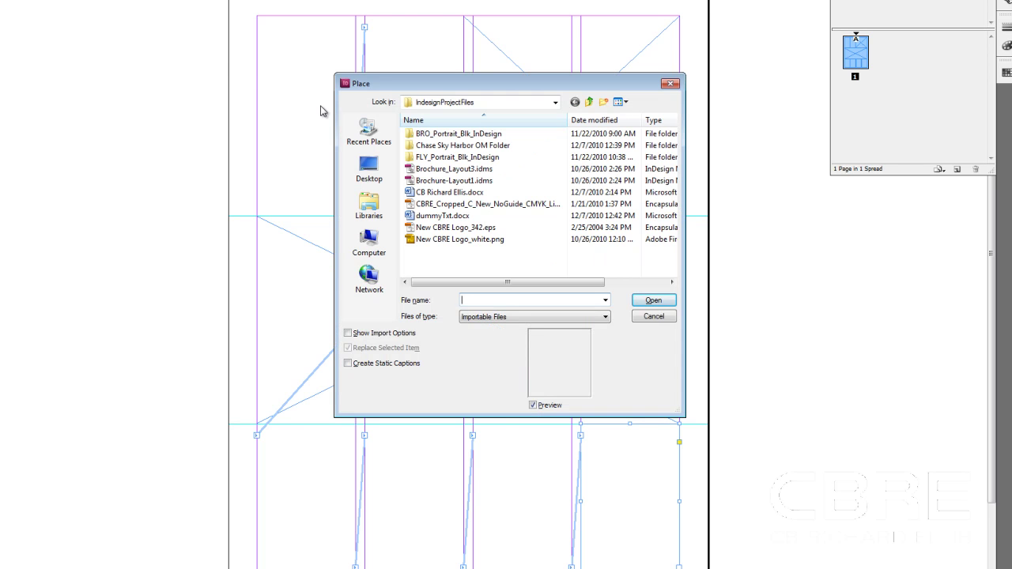
left_click(464, 193)
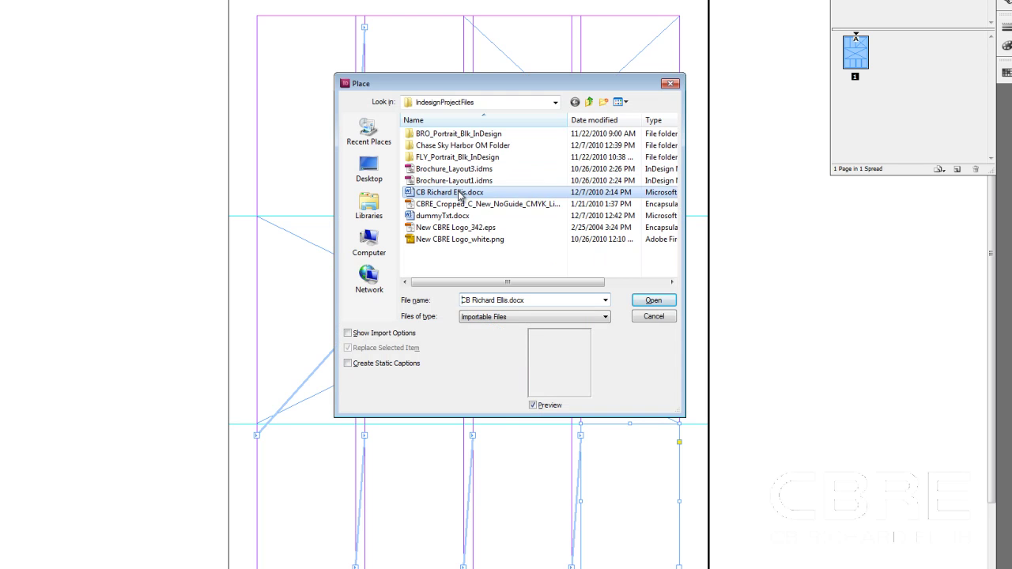
left_click(663, 302)
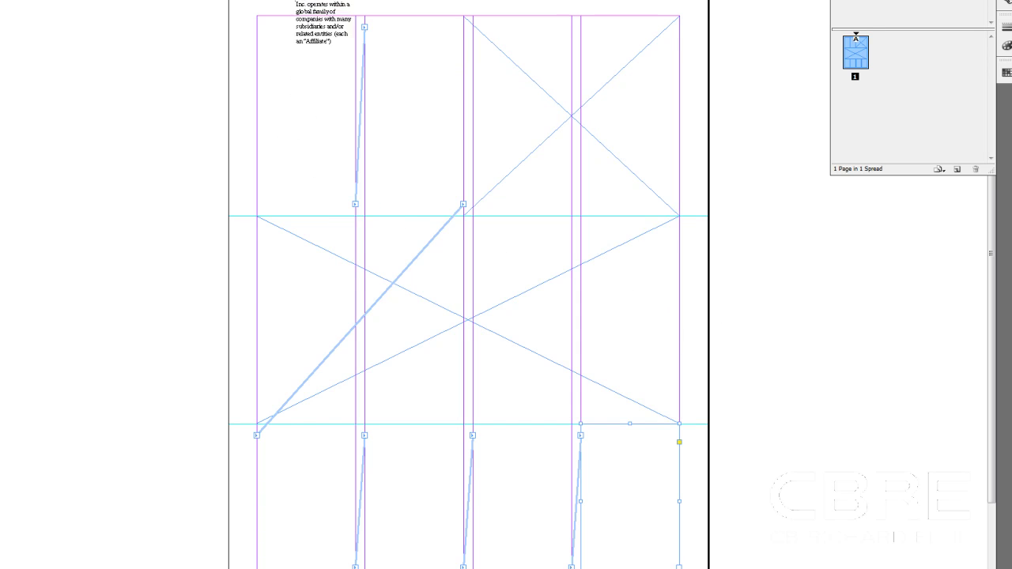
left_click_drag(267, 24, 266, 27)
scroll(266, 29, "down", 2)
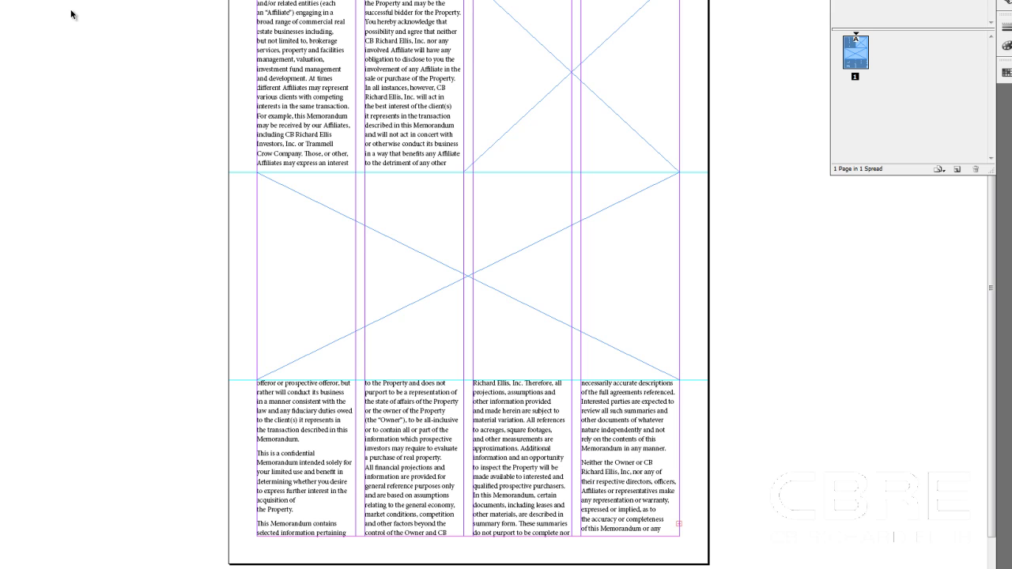
Break the thread into the last lower column frame, leaving it empty and the story overset.
left_click(597, 421)
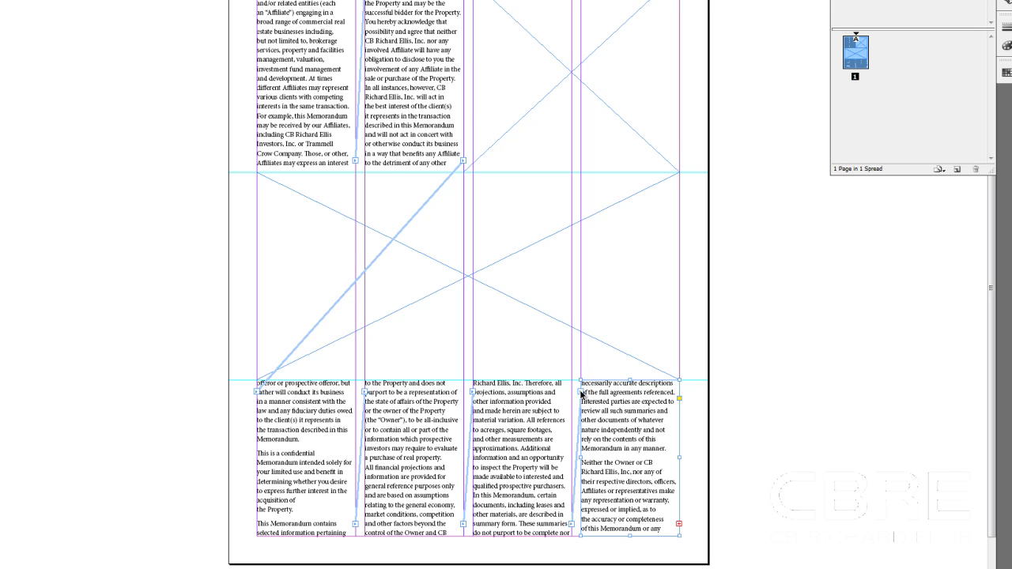
left_click(582, 392)
left_click(582, 395)
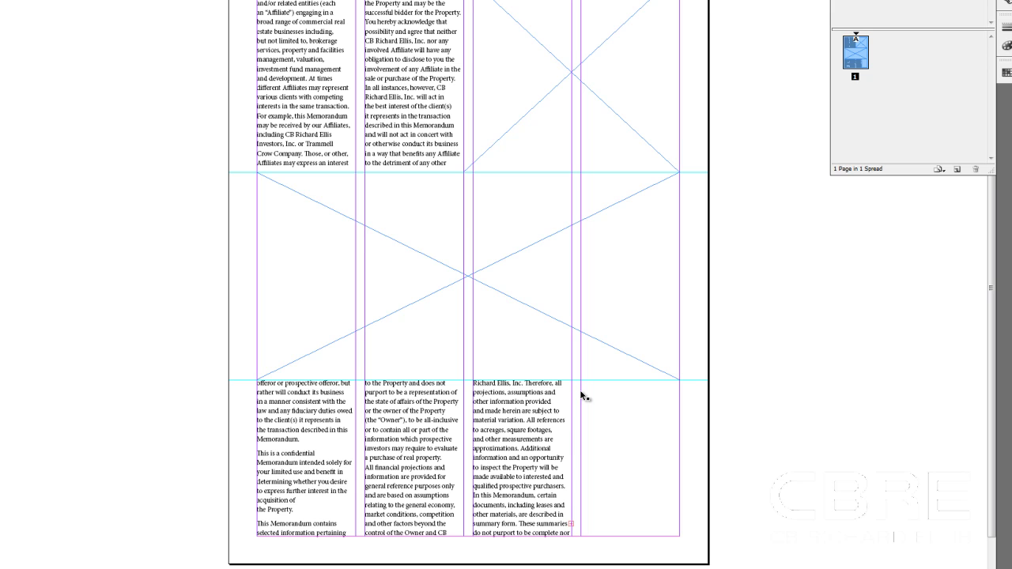
left_click(600, 397)
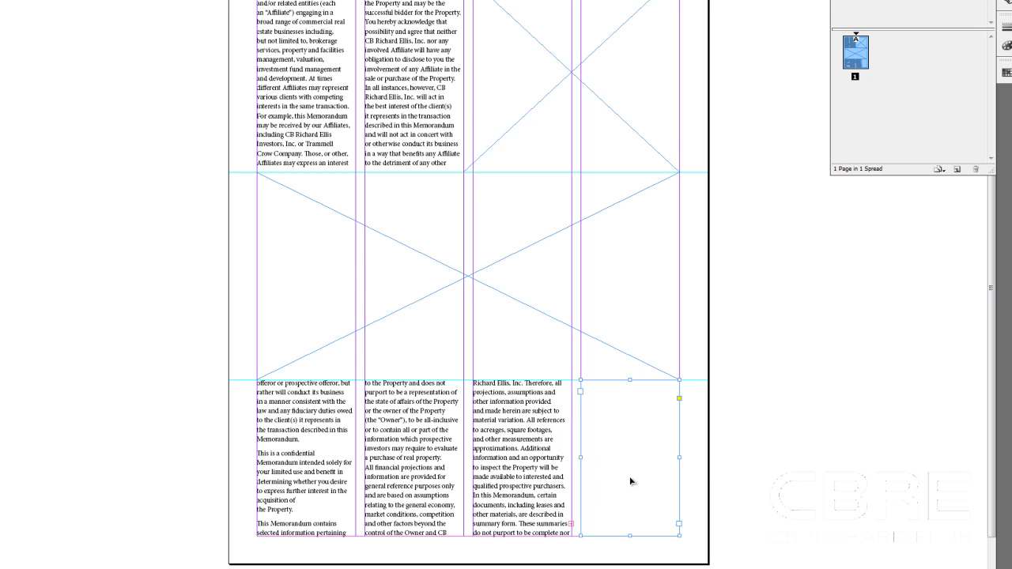
left_click(582, 392)
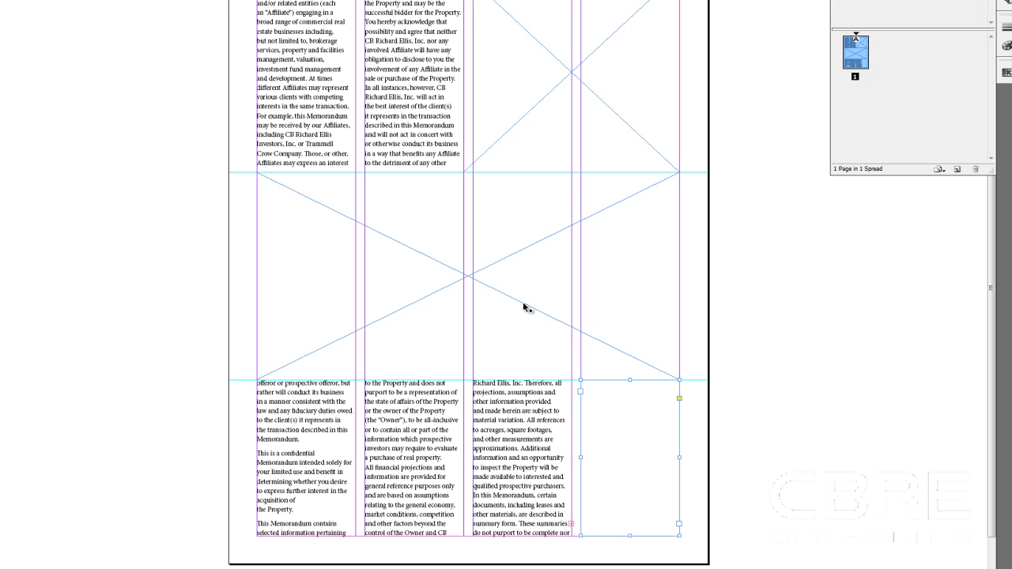